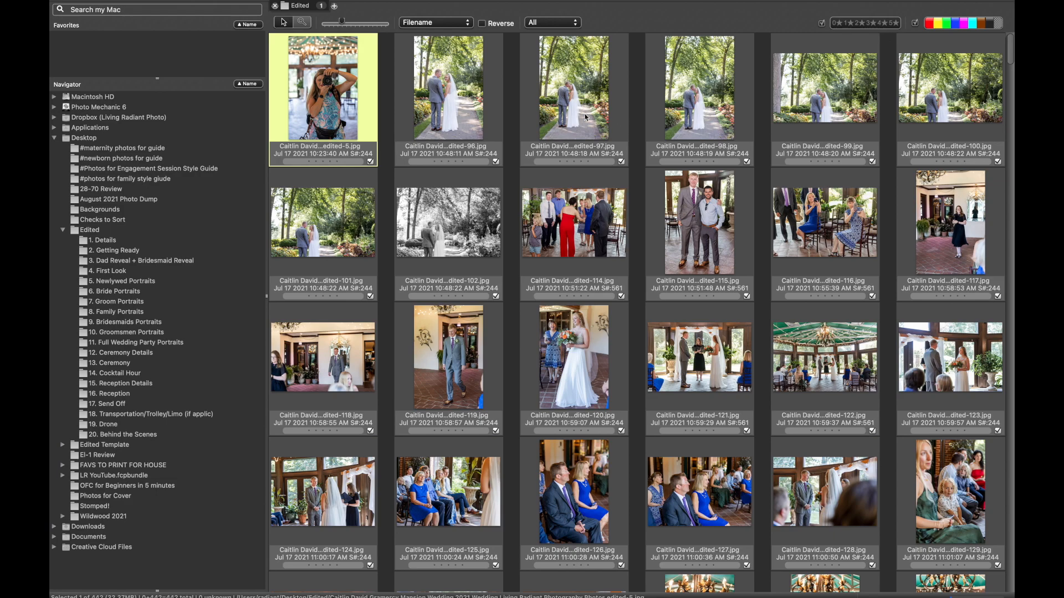
Move the garden couple photos edited-96 through edited-102 into the 5. Newlywed Portraits folder.
{"action": "left_click", "coordinate": [465, 103]}
{"action": "left_click", "coordinate": [447, 231], "text": "shift"}
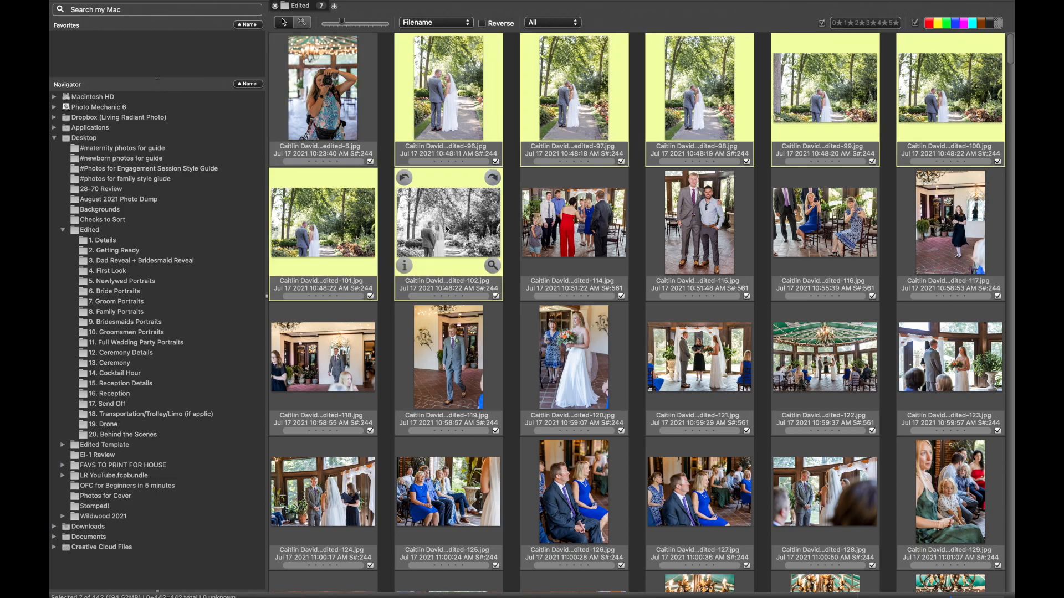
{"action": "left_click_drag", "start_coordinate": [454, 229], "coordinate": [159, 286]}
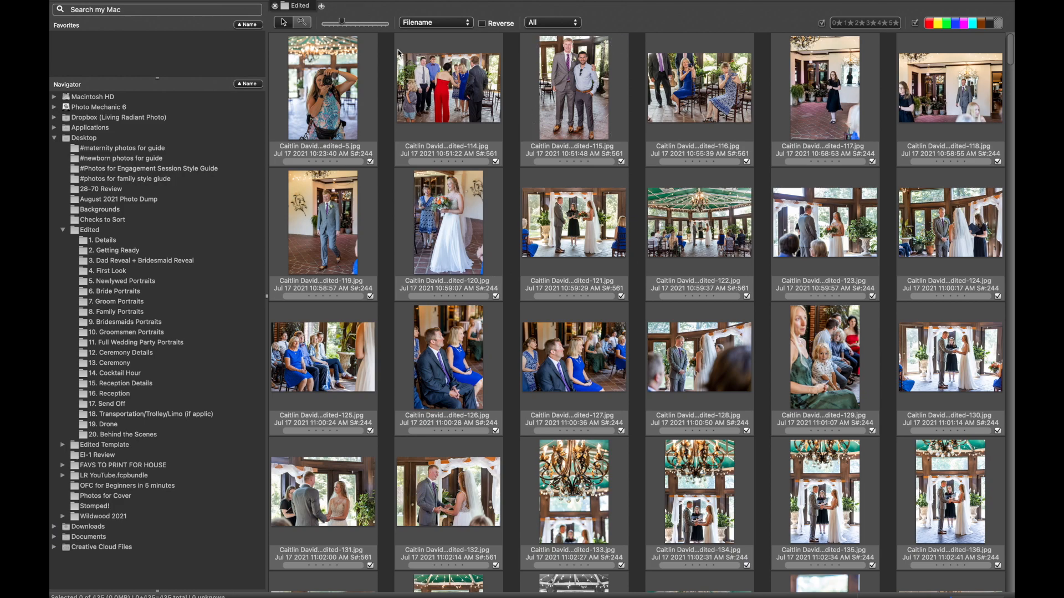
Move photo edited-5 into the 20. Behind the Scenes folder and photo edited-115 into 8. Family Portraits.
{"action": "left_click_drag", "start_coordinate": [326, 88], "coordinate": [145, 435]}
{"action": "left_click", "coordinate": [334, 95]}
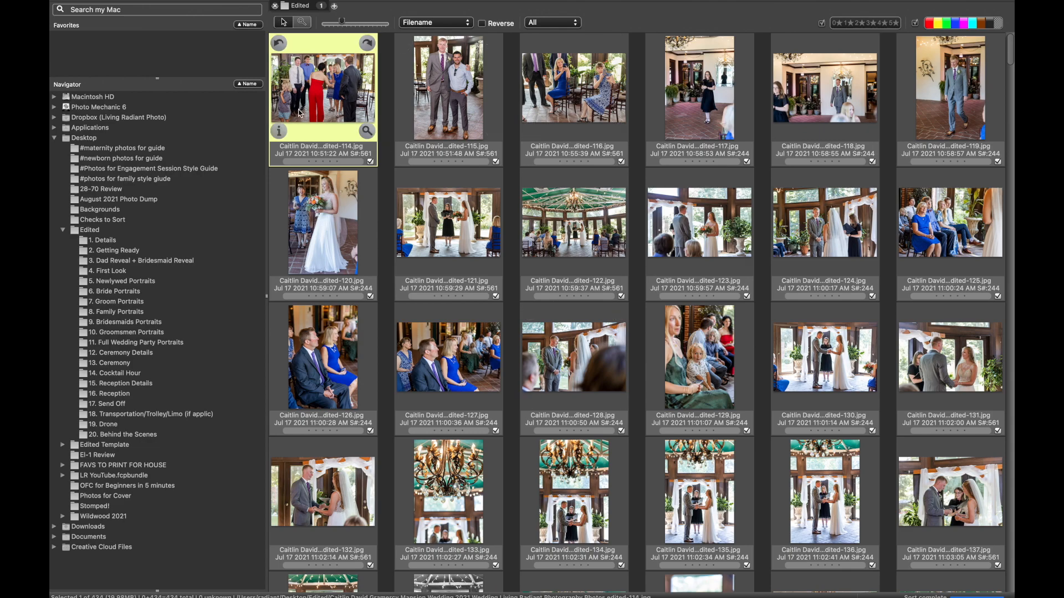
{"action": "left_click", "coordinate": [459, 93]}
{"action": "left_click_drag", "start_coordinate": [445, 81], "coordinate": [172, 315]}
Select the photos from edited-114 through edited-154 and move them into the 13. Ceremony folder.
{"action": "left_click", "coordinate": [338, 92]}
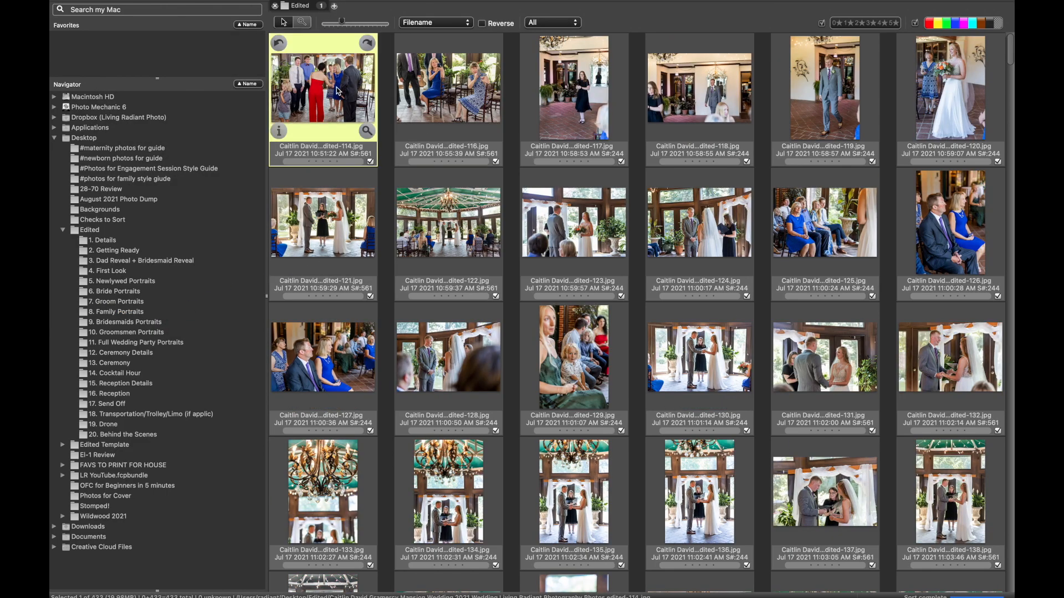
{"action": "scroll", "coordinate": [582, 266], "scroll_direction": "down", "scroll_amount": 3}
{"action": "scroll", "coordinate": [587, 272], "scroll_direction": "down", "scroll_amount": 10}
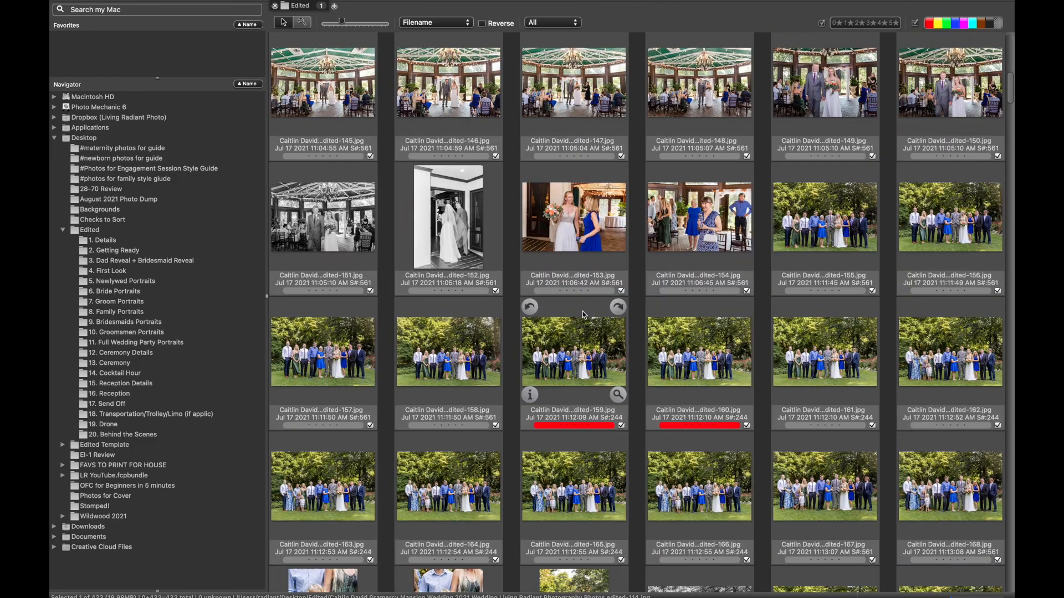
{"action": "scroll", "coordinate": [583, 315], "scroll_direction": "down", "scroll_amount": 2}
{"action": "left_click", "coordinate": [689, 160], "text": "shift"}
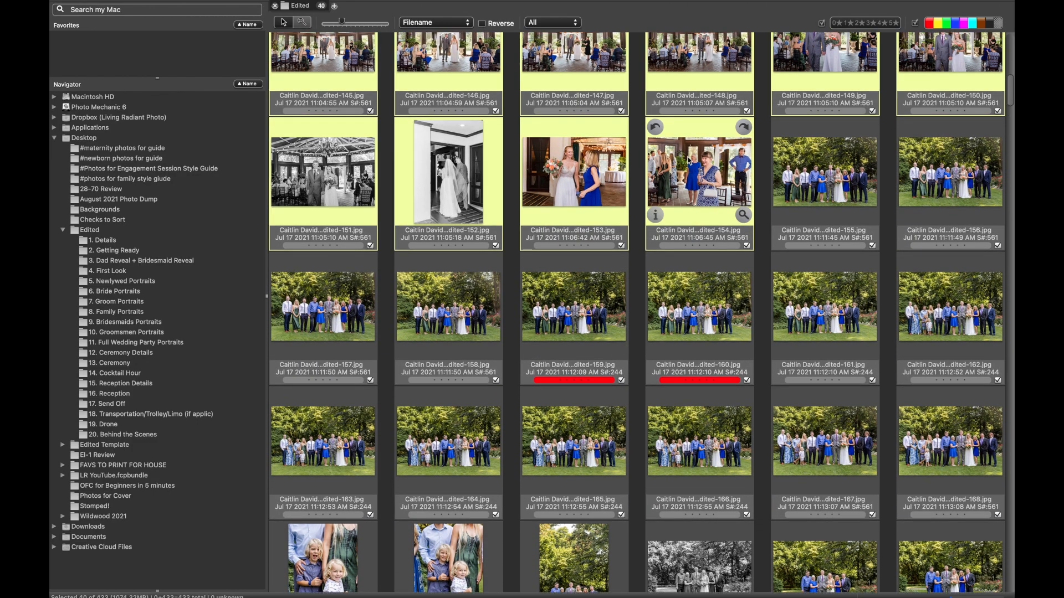
{"action": "scroll", "coordinate": [688, 160], "scroll_direction": "up", "scroll_amount": 12}
{"action": "left_click_drag", "start_coordinate": [688, 160], "coordinate": [164, 366]}
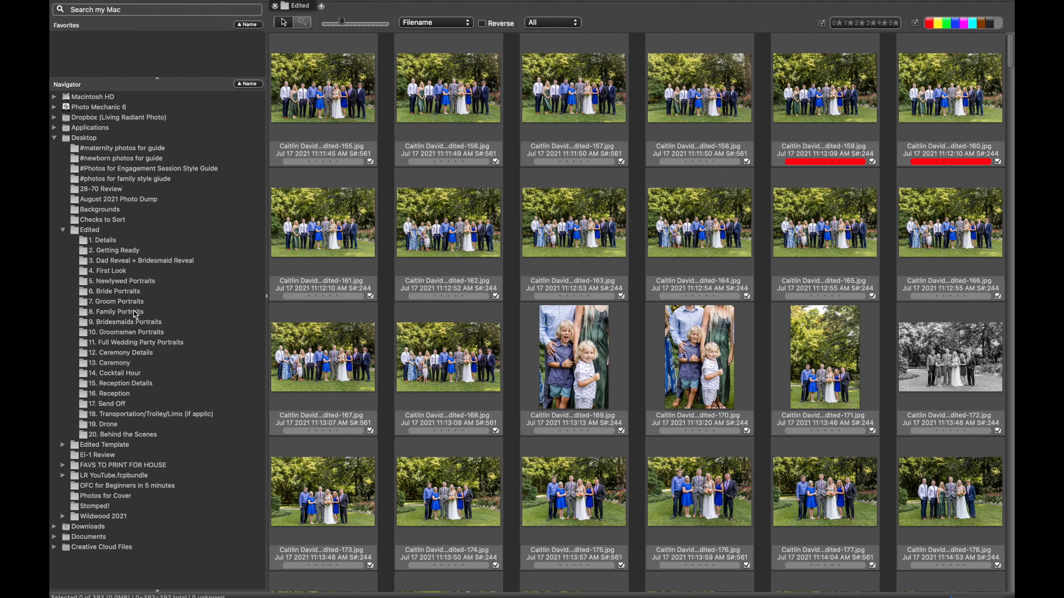
Select the group photos from edited-155 through edited-405 and move them into the 8. Family Portraits folder.
{"action": "left_click", "coordinate": [331, 92]}
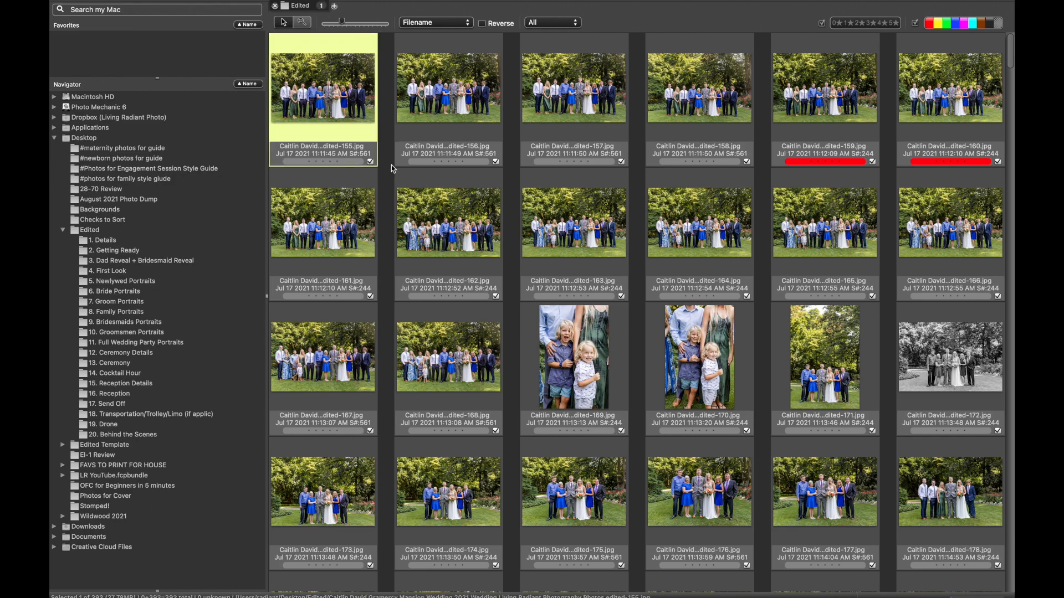
{"action": "scroll", "coordinate": [394, 183], "scroll_direction": "down", "scroll_amount": 8}
{"action": "scroll", "coordinate": [506, 220], "scroll_direction": "down", "scroll_amount": 10}
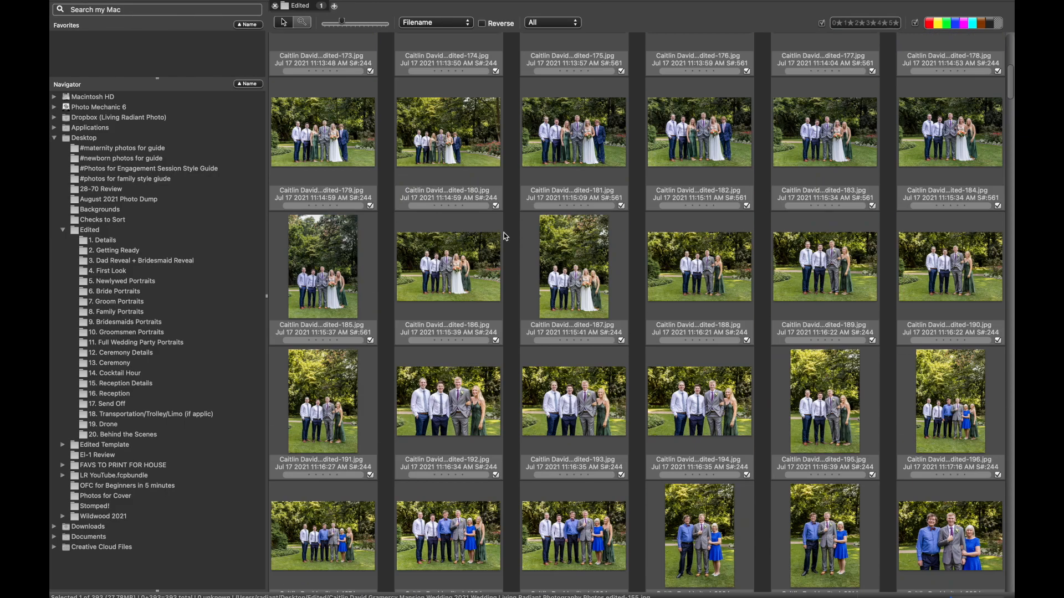
{"action": "scroll", "coordinate": [505, 238], "scroll_direction": "down", "scroll_amount": 3}
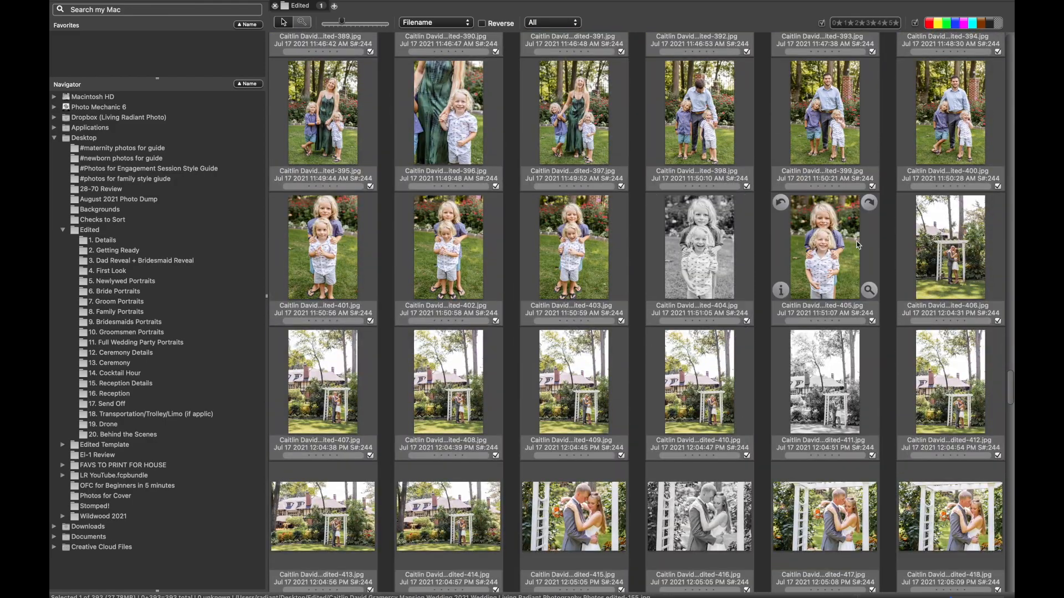
{"action": "left_click", "coordinate": [851, 251], "text": "shift"}
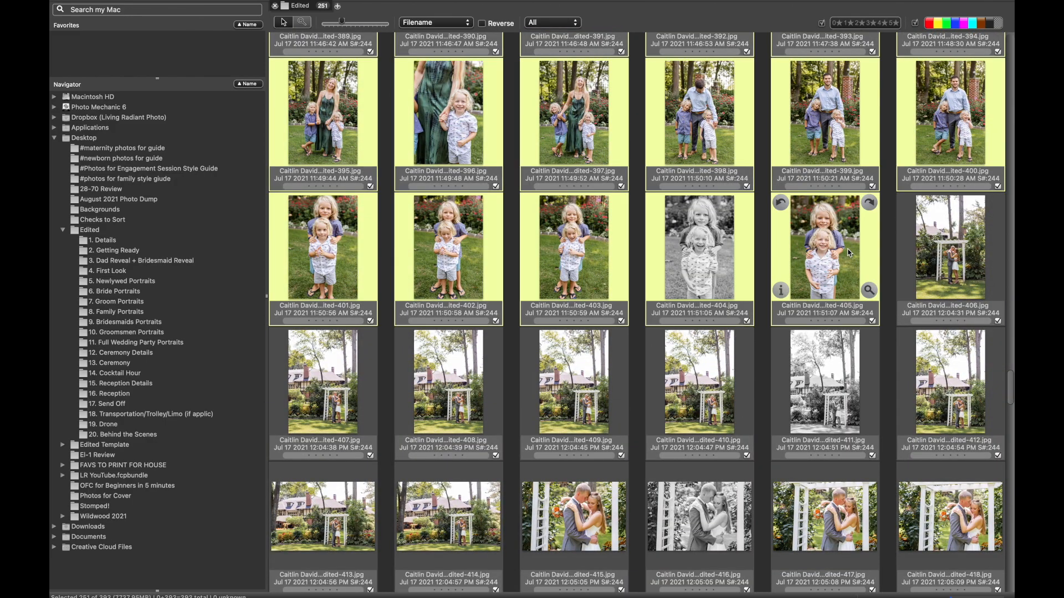
{"action": "left_click_drag", "start_coordinate": [824, 253], "coordinate": [118, 317]}
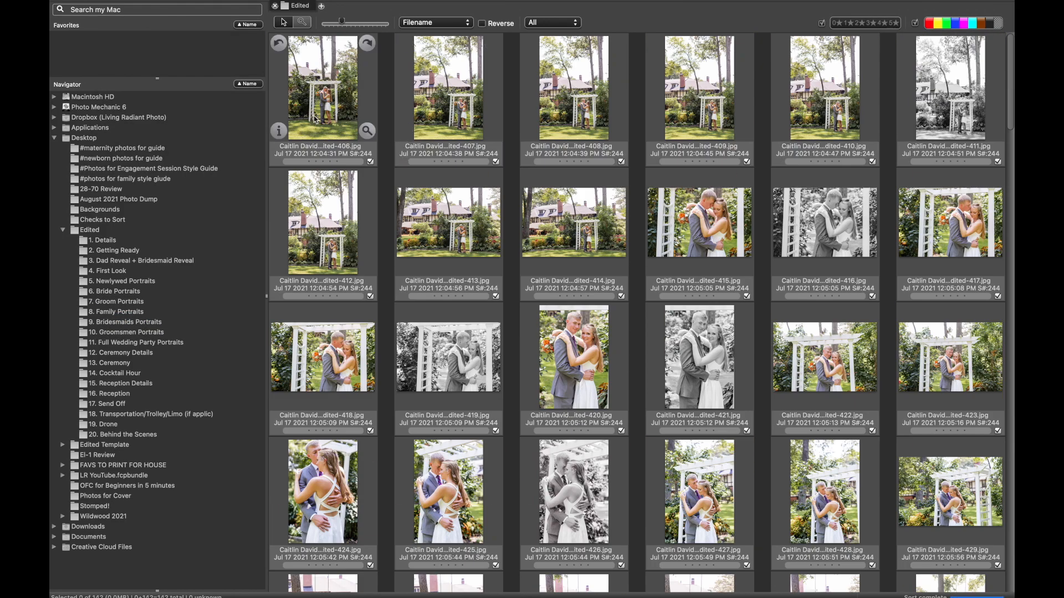
Select the couple photos from edited-406 through edited-511 and move them into the 5. Newlywed Portraits folder.
{"action": "left_click", "coordinate": [314, 117]}
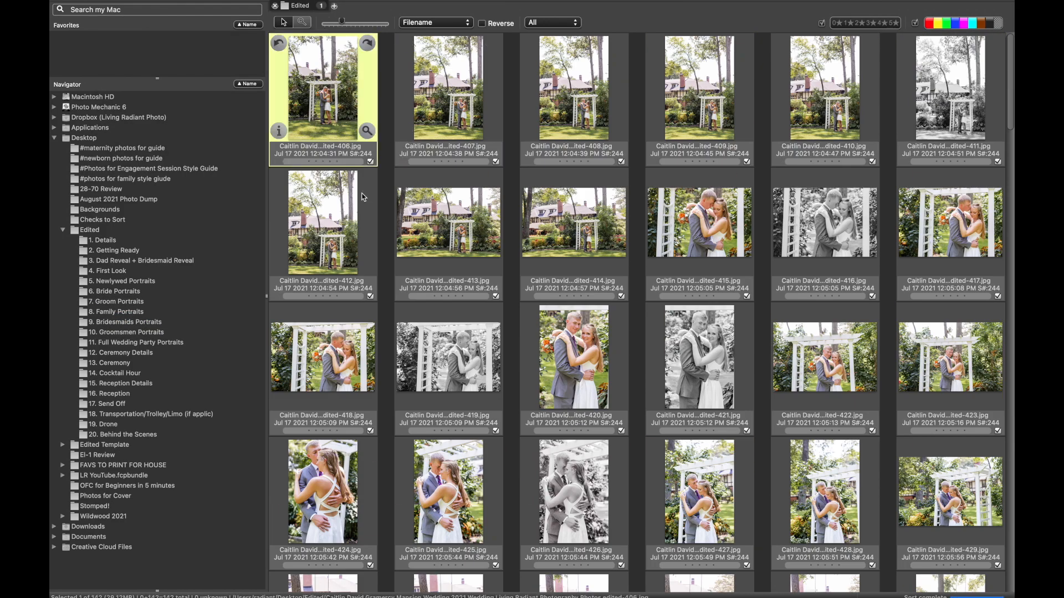
{"action": "scroll", "coordinate": [369, 230], "scroll_direction": "down", "scroll_amount": 5}
{"action": "scroll", "coordinate": [373, 261], "scroll_direction": "down", "scroll_amount": 10}
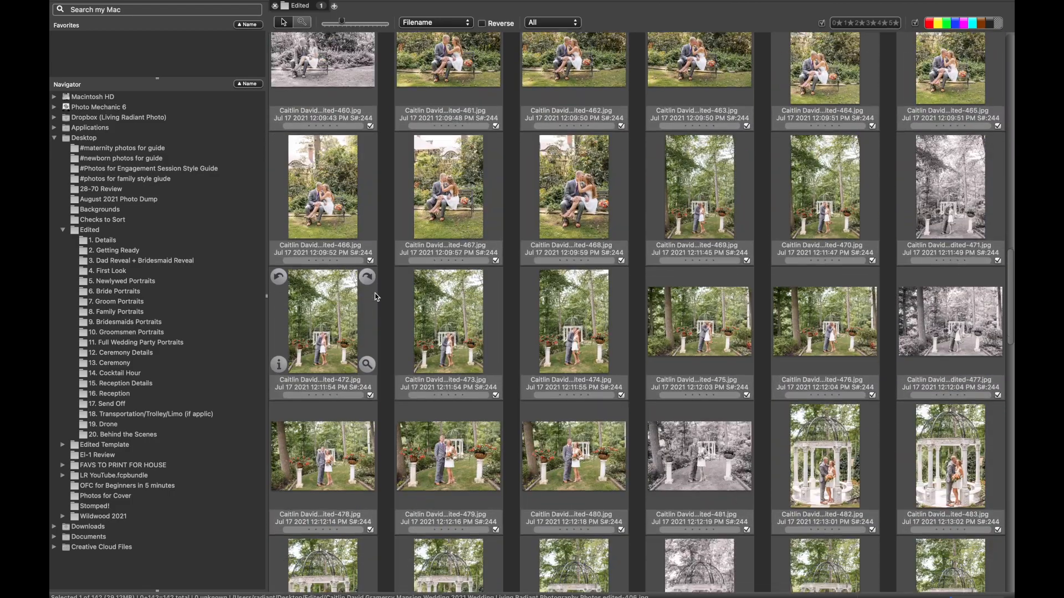
{"action": "scroll", "coordinate": [376, 297], "scroll_direction": "down", "scroll_amount": 7}
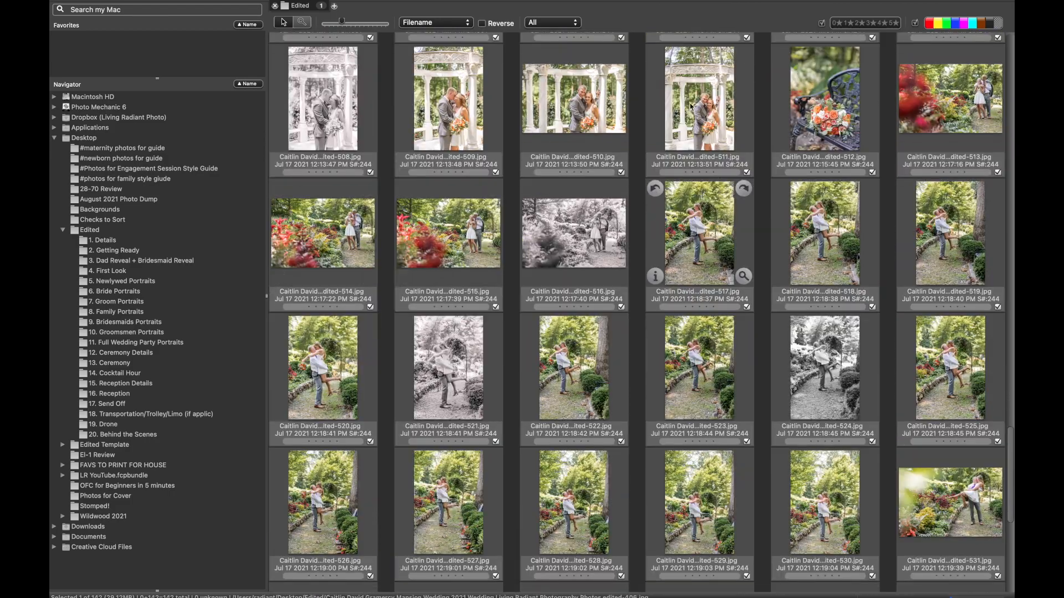
{"action": "left_click", "coordinate": [687, 108], "text": "shift"}
{"action": "left_click_drag", "start_coordinate": [687, 108], "coordinate": [155, 279]}
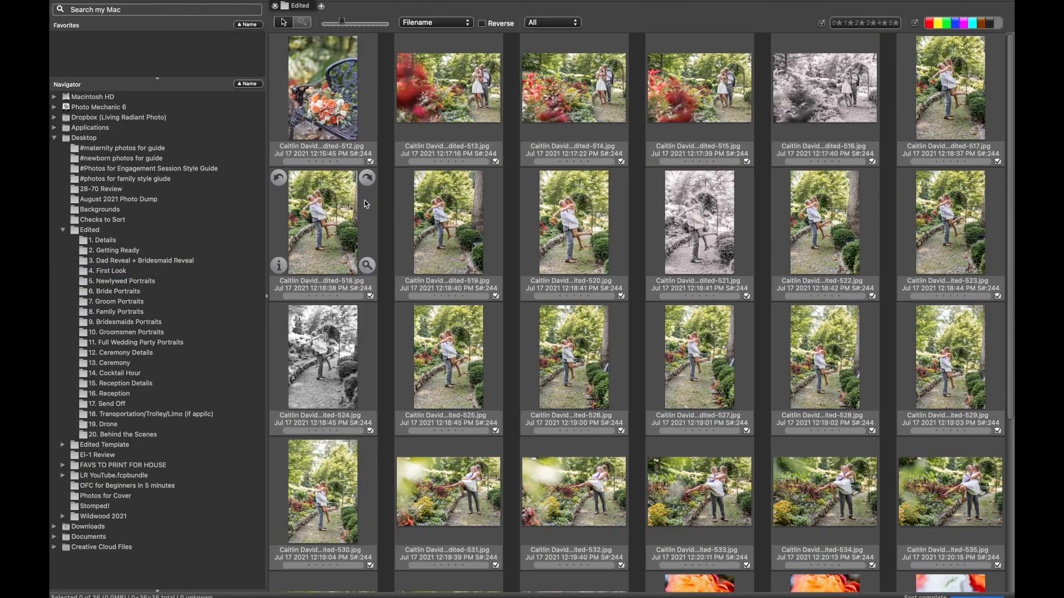
Move the bouquet photo edited-512 and the ring photos edited-539 through edited-547 into the 1. Details folder.
{"action": "left_click_drag", "start_coordinate": [342, 94], "coordinate": [121, 240]}
{"action": "scroll", "coordinate": [322, 240], "scroll_direction": "down", "scroll_amount": 4}
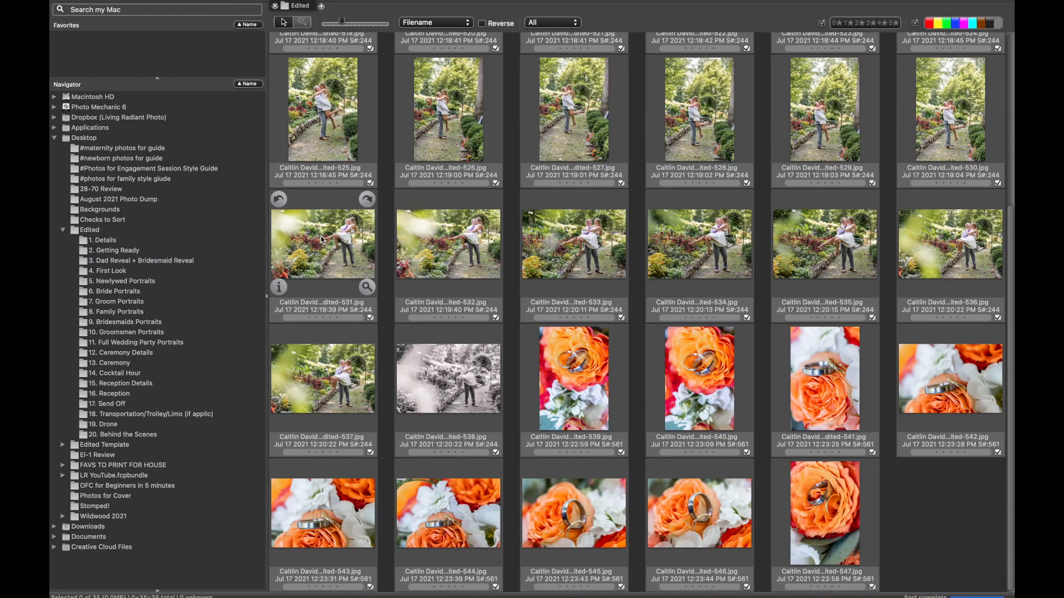
{"action": "left_click", "coordinate": [564, 357]}
{"action": "left_click", "coordinate": [825, 510], "text": "shift"}
{"action": "left_click_drag", "start_coordinate": [685, 366], "coordinate": [127, 242]}
Select all remaining photos, edited-513 through edited-538, and move them into the 5. Newlywed Portraits folder.
{"action": "left_click", "coordinate": [316, 93]}
{"action": "scroll", "coordinate": [317, 93], "scroll_direction": "up", "scroll_amount": 2}
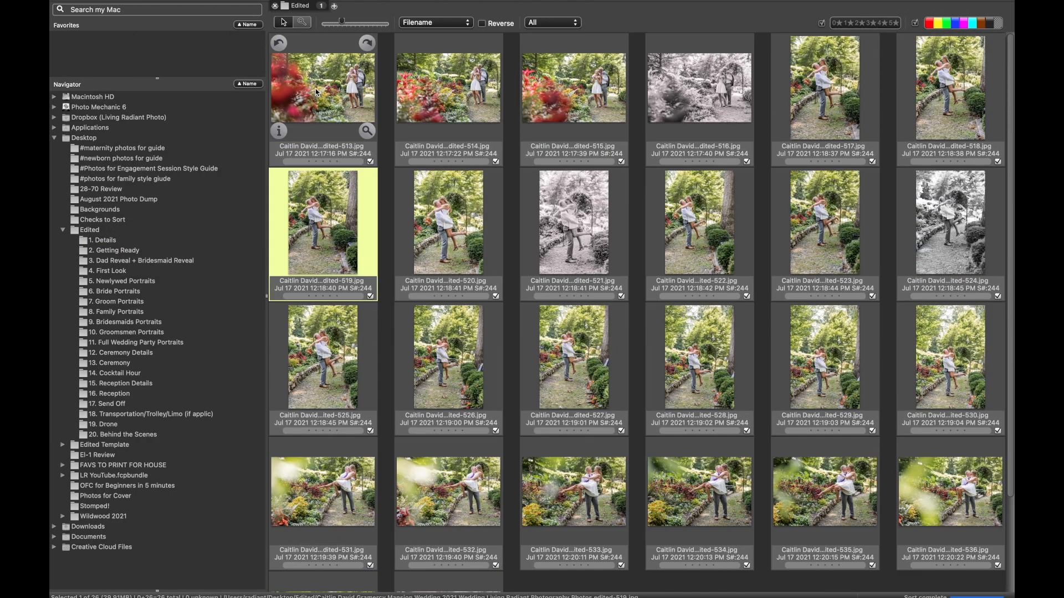
{"action": "left_click", "coordinate": [329, 89]}
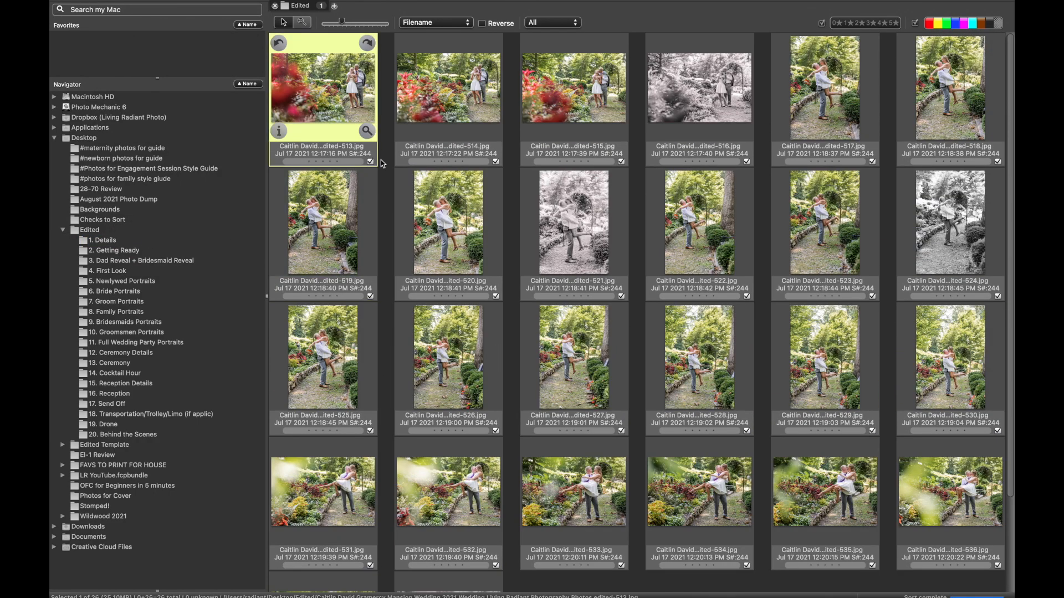
{"action": "scroll", "coordinate": [443, 266], "scroll_direction": "down", "scroll_amount": 2}
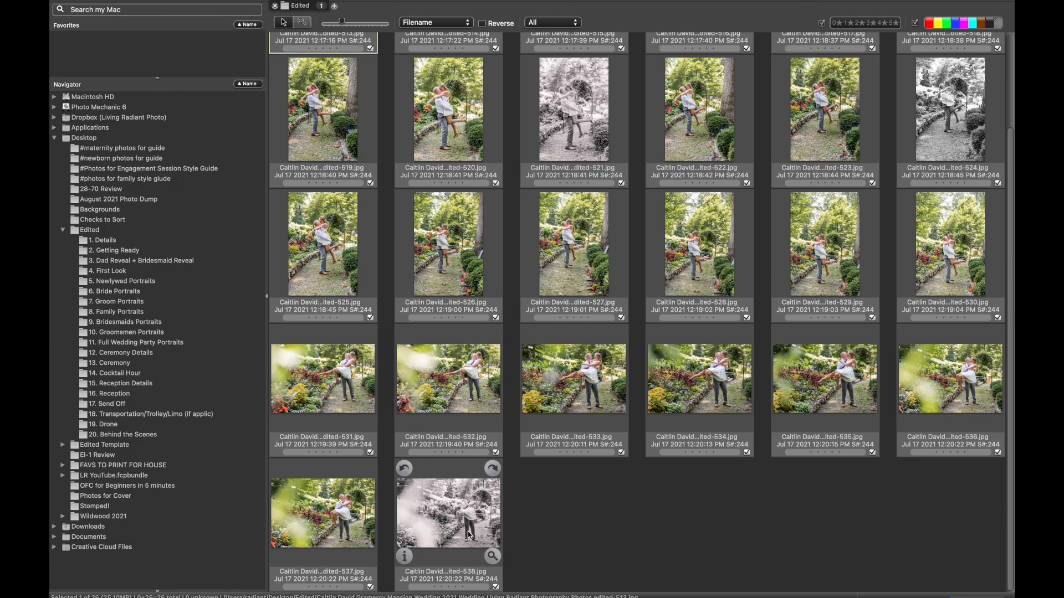
{"action": "key", "text": "super+a"}
{"action": "left_click_drag", "start_coordinate": [482, 360], "coordinate": [163, 286]}
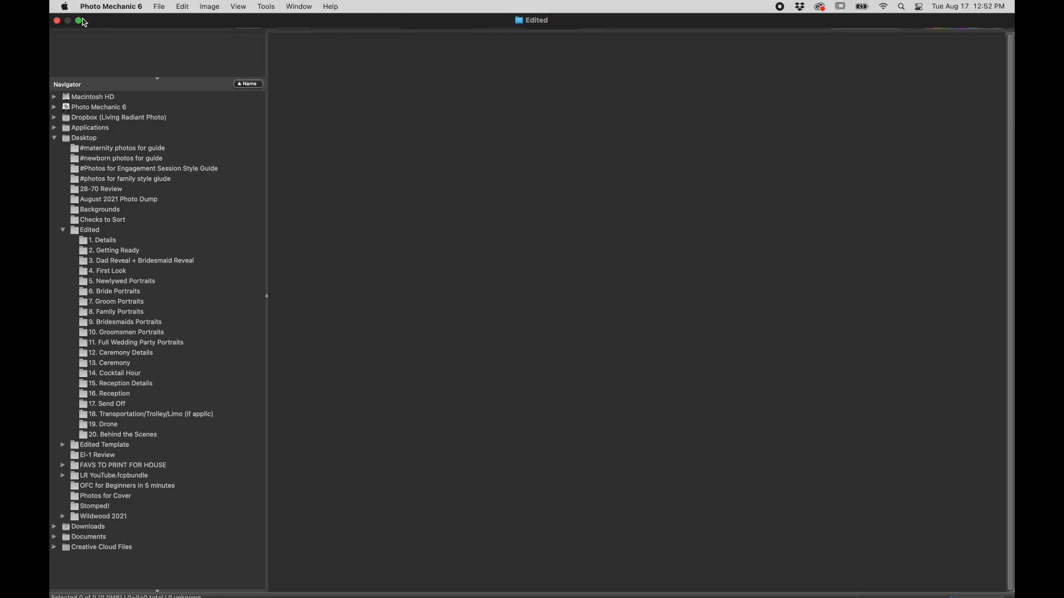
Switch to the Edited folder in Finder, display it in column view and enlarge the window to fill the screen.
{"action": "left_click", "coordinate": [78, 21]}
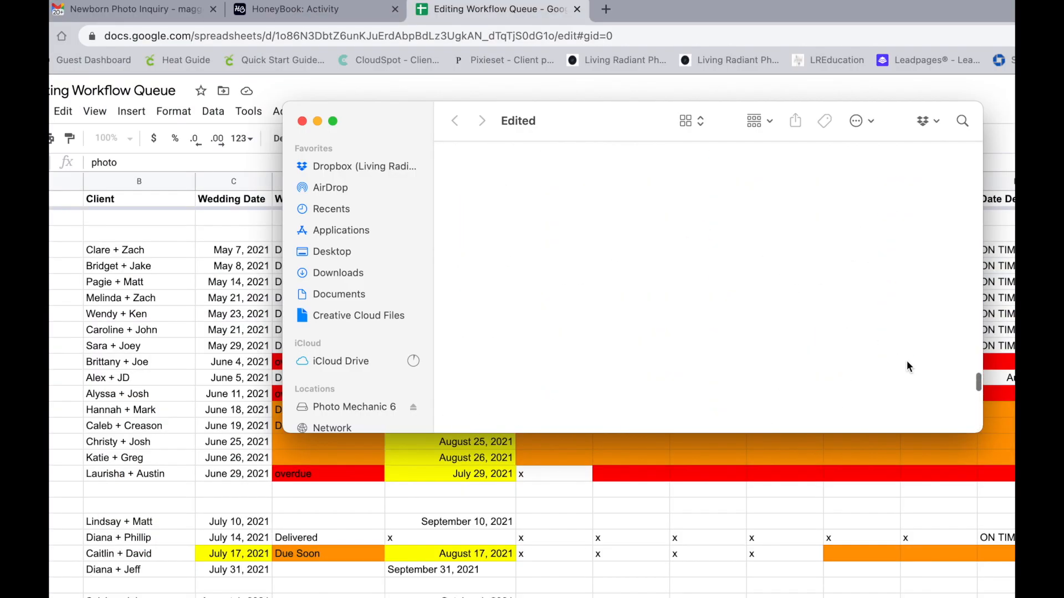
{"action": "left_click_drag", "start_coordinate": [977, 388], "coordinate": [962, 373]}
{"action": "left_click", "coordinate": [772, 122]}
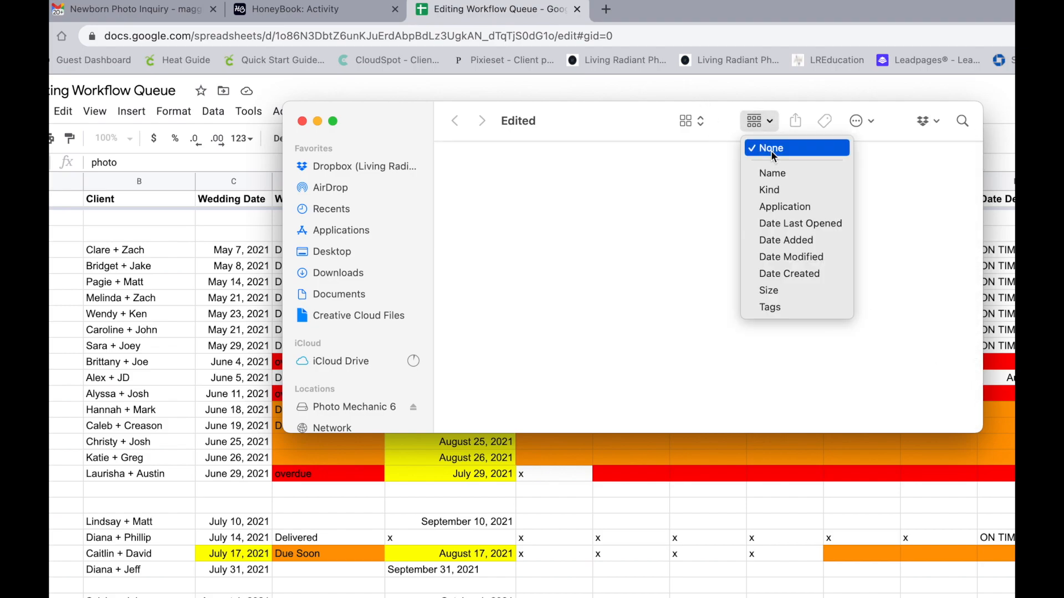
{"action": "left_click", "coordinate": [694, 120]}
{"action": "left_click", "coordinate": [693, 121]}
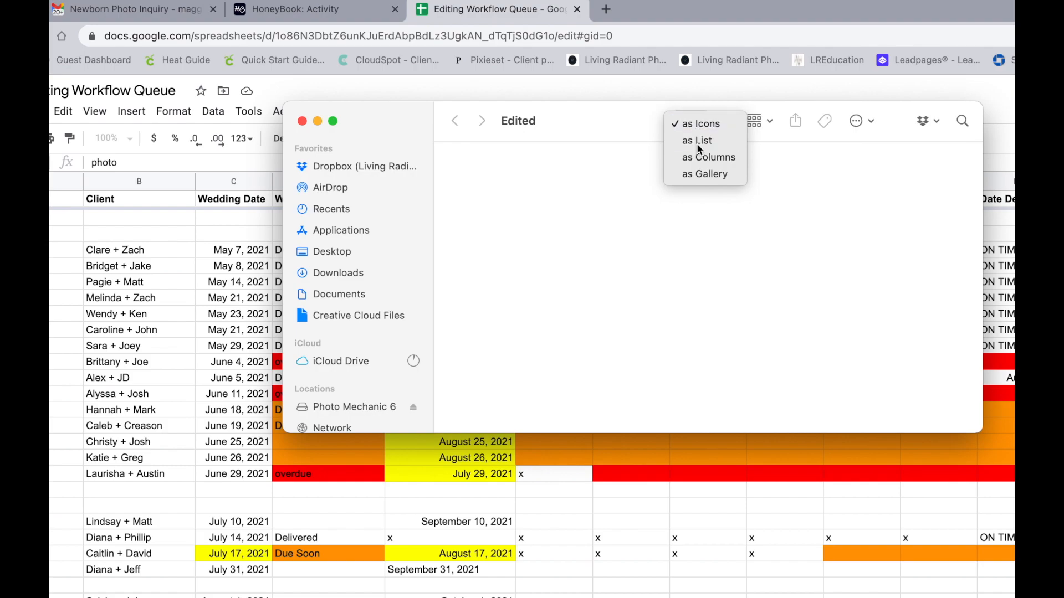
{"action": "left_click", "coordinate": [699, 124]}
{"action": "scroll", "coordinate": [625, 231], "scroll_direction": "down", "scroll_amount": 1}
{"action": "left_click", "coordinate": [694, 120]}
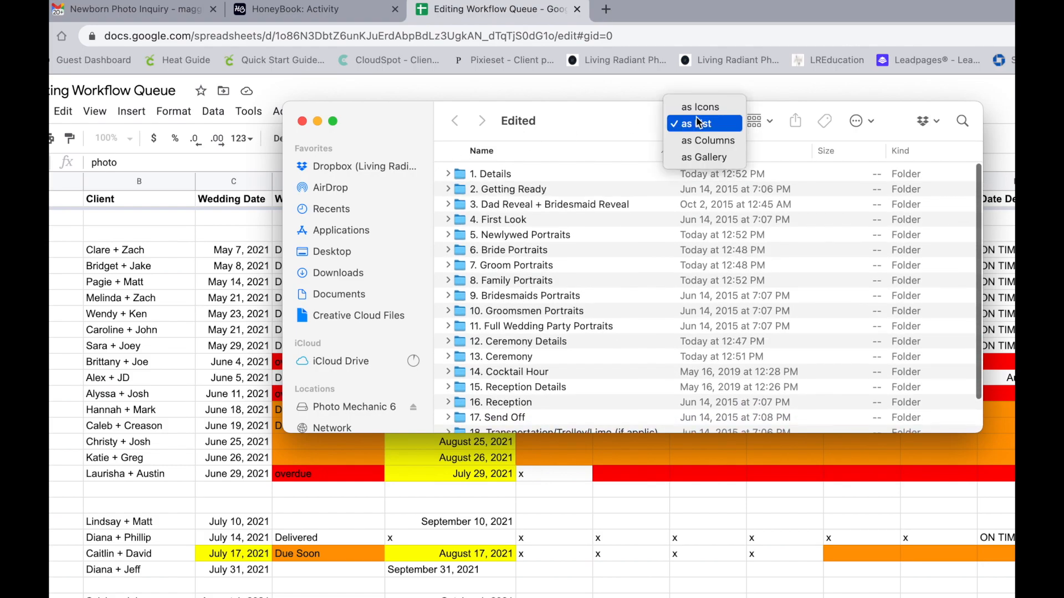
{"action": "left_click", "coordinate": [665, 137]}
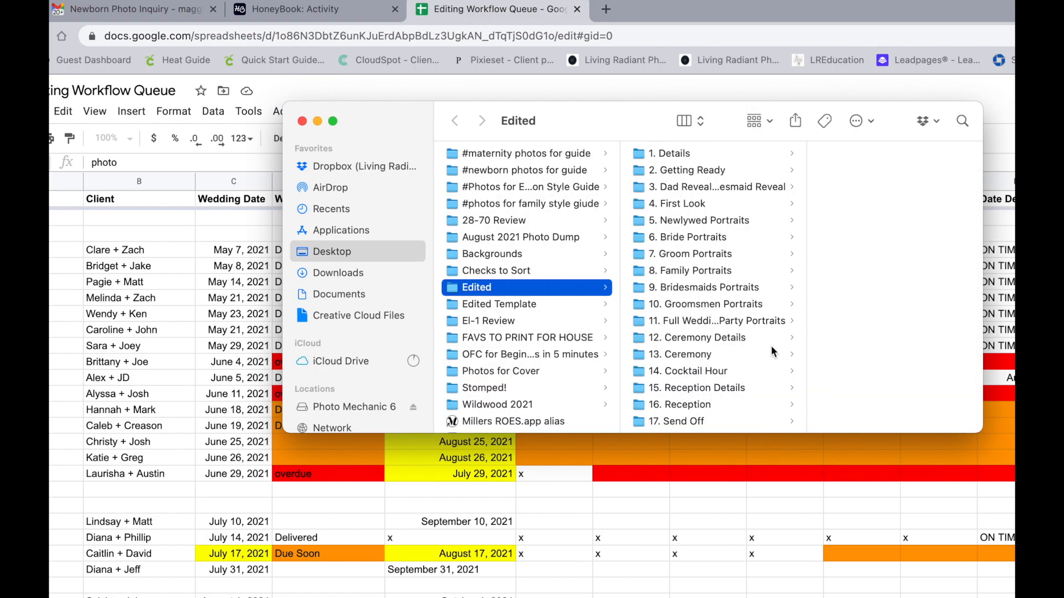
{"action": "left_click_drag", "start_coordinate": [990, 450], "coordinate": [1014, 596]}
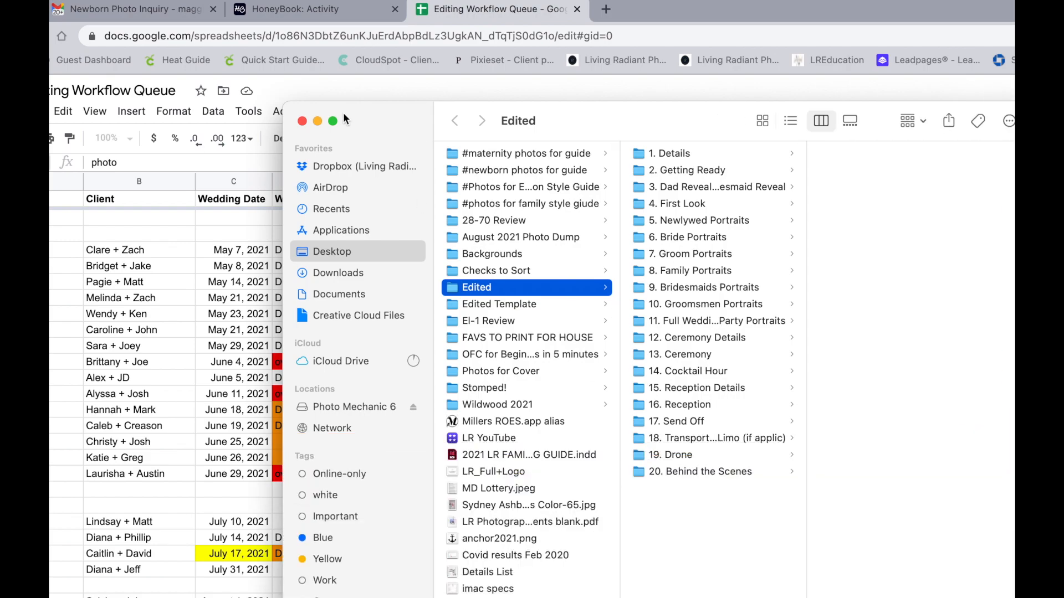
{"action": "left_click_drag", "start_coordinate": [280, 105], "coordinate": [50, 1]}
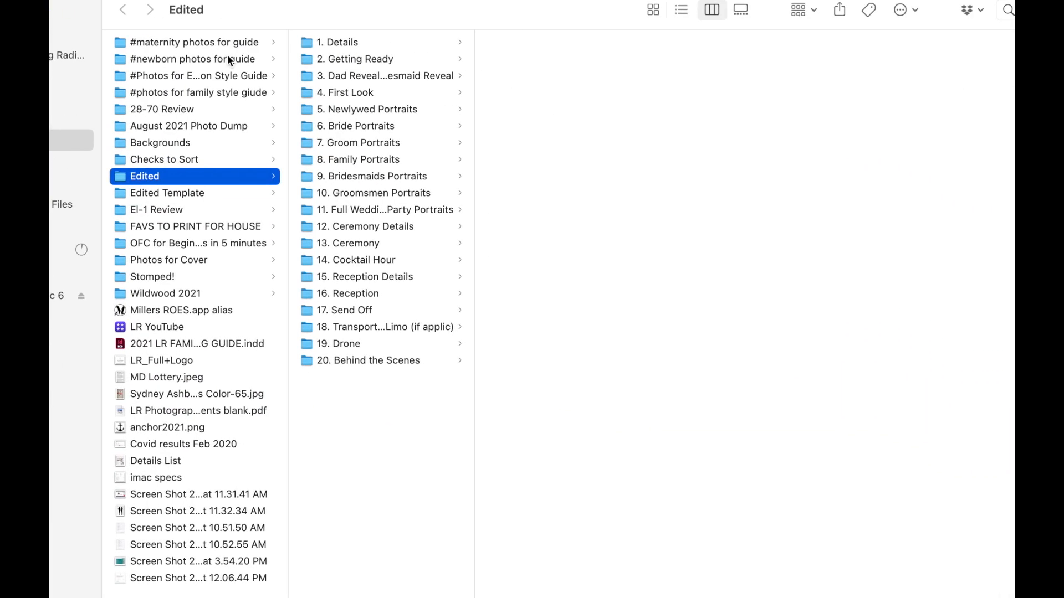
Delete the folders 2. Getting Ready, 3. Dad Reveal + Bridesmaid Reveal and 4. First Look.
{"action": "left_click", "coordinate": [383, 59]}
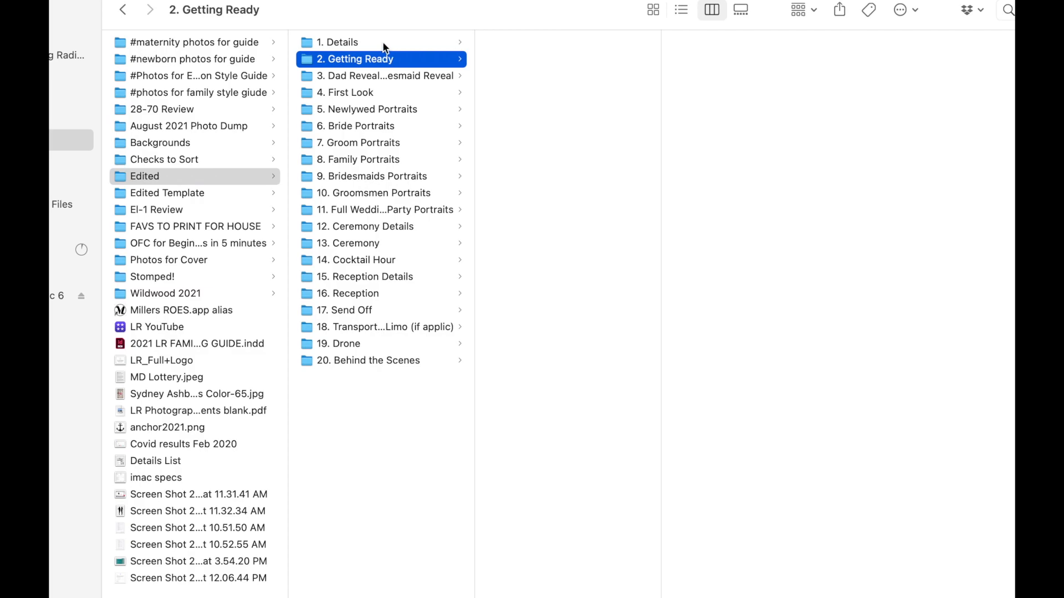
{"action": "left_click", "coordinate": [385, 45]}
{"action": "key", "text": "Down"}
{"action": "key", "text": "super+BackSpace"}
{"action": "key", "text": "super+BackSpace"}
{"action": "key", "text": "super+BackSpace"}
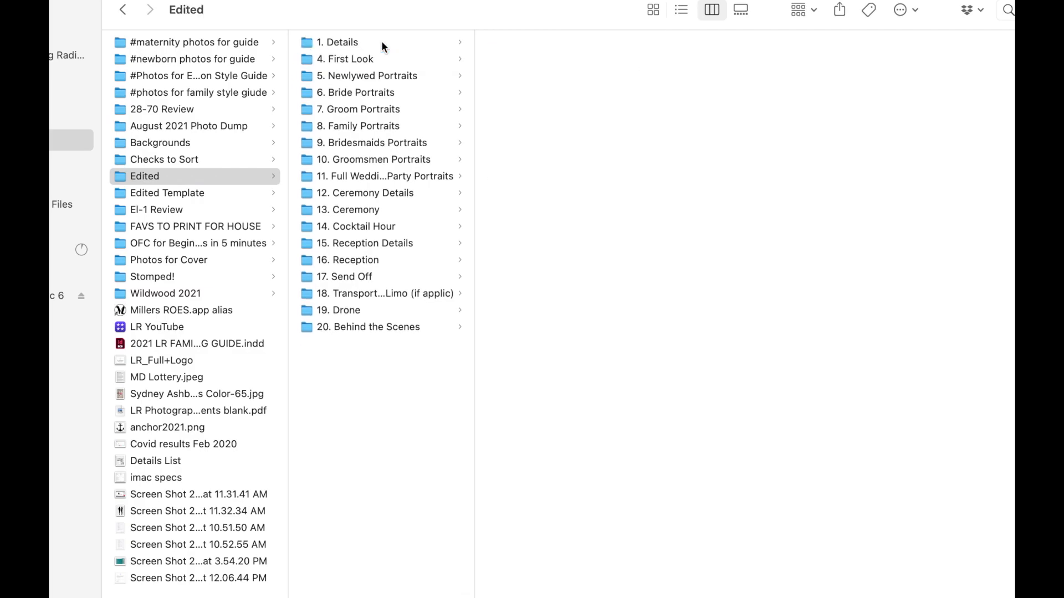
Rename the 5. Newlywed Portraits folder as 2. Newlywed Portraits.
{"action": "key", "text": "Return"}
{"action": "key", "text": "Delete"}
{"action": "type", "text": "2"}
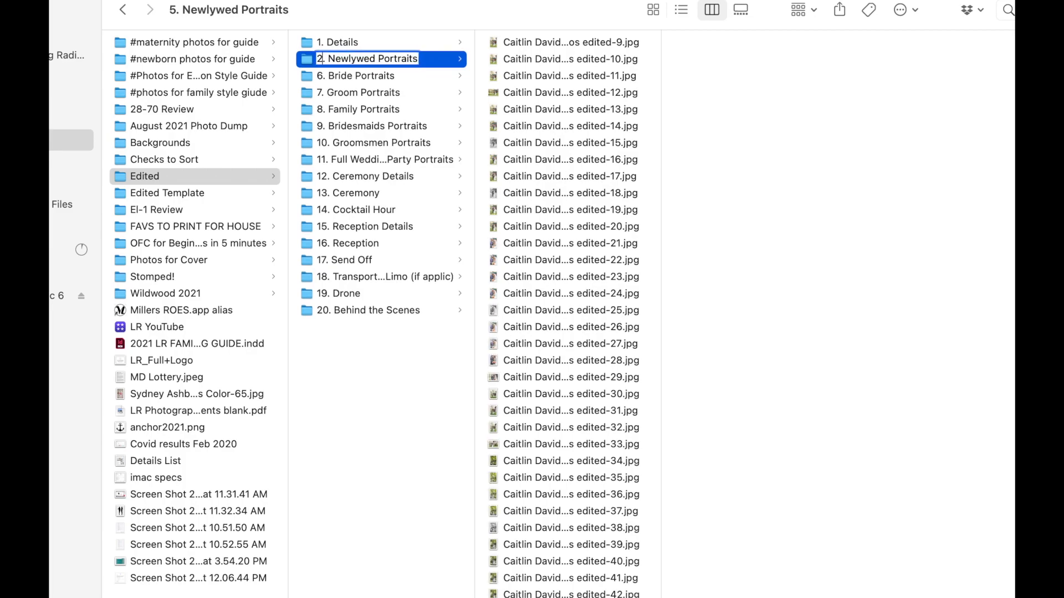
{"action": "key", "text": "Return"}
Rename the 6. Bride Portraits folder as 3. Bride Portraits.
{"action": "key", "text": "Down"}
{"action": "key", "text": "Return"}
{"action": "key", "text": "Delete"}
{"action": "type", "text": "3"}
{"action": "key", "text": "Return"}
Rename the 7. Groom Portraits folder as 4. Groom Portraits.
{"action": "key", "text": "Down"}
{"action": "key", "text": "Return"}
{"action": "key", "text": "Left"}
{"action": "key", "text": "Delete"}
{"action": "type", "text": "4"}
{"action": "key", "text": "Return"}
Rename the 8. Family Portraits folder as 5. Family Portraits.
{"action": "key", "text": "Down"}
{"action": "key", "text": "Return"}
{"action": "key", "text": "Left"}
{"action": "key", "text": "Delete"}
{"action": "type", "text": "5"}
{"action": "key", "text": "Return"}
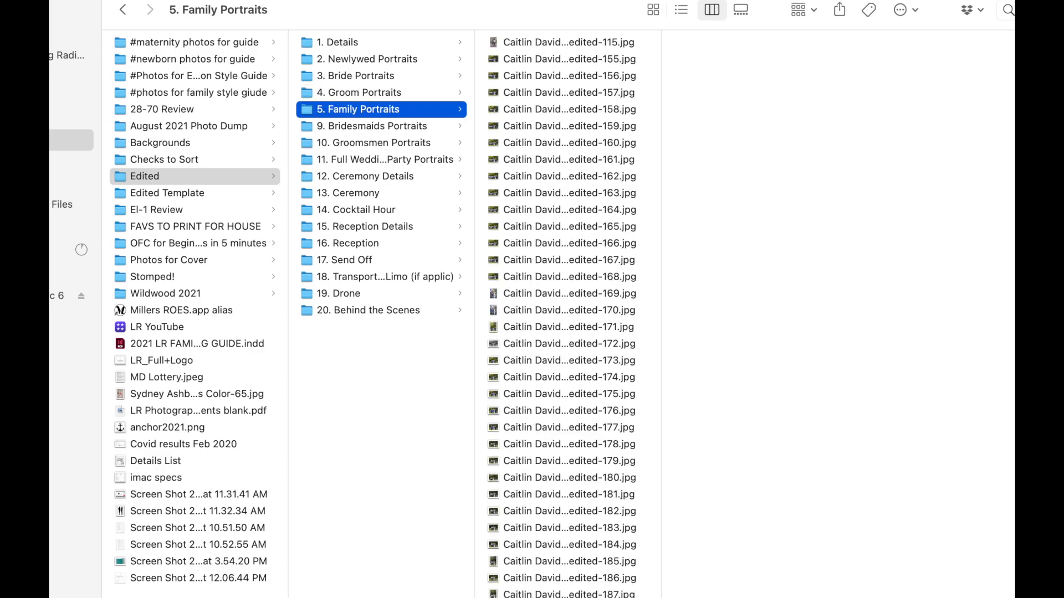
Delete the folders 9. Bridesmaids Portraits, 10. Groomsmen Portraits and 11. Full Wedding Party Portraits.
{"action": "key", "text": "Down"}
{"action": "key", "text": "Down"}
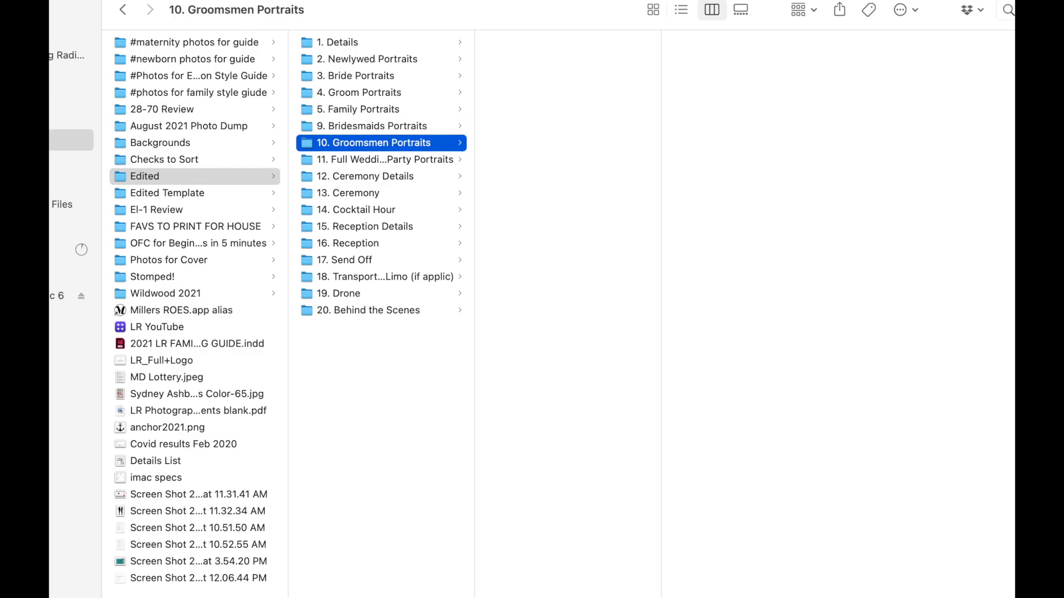
{"action": "key", "text": "Down"}
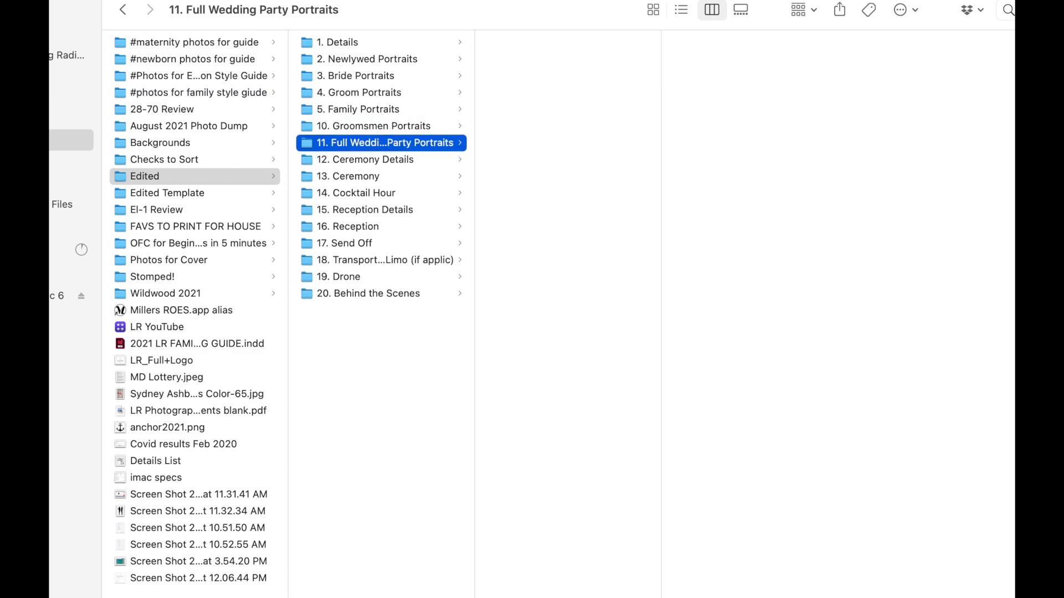
{"action": "key", "text": "super+BackSpace"}
Rename the 12. Ceremony Details folder as 6. Ceremony Details.
{"action": "key", "text": "Return"}
{"action": "key", "text": "Left"}
{"action": "key", "text": "Right"}
{"action": "key", "text": "Right"}
{"action": "key", "text": "BackSpace"}
{"action": "key", "text": "BackSpace"}
{"action": "type", "text": "6"}
{"action": "key", "text": "Return"}
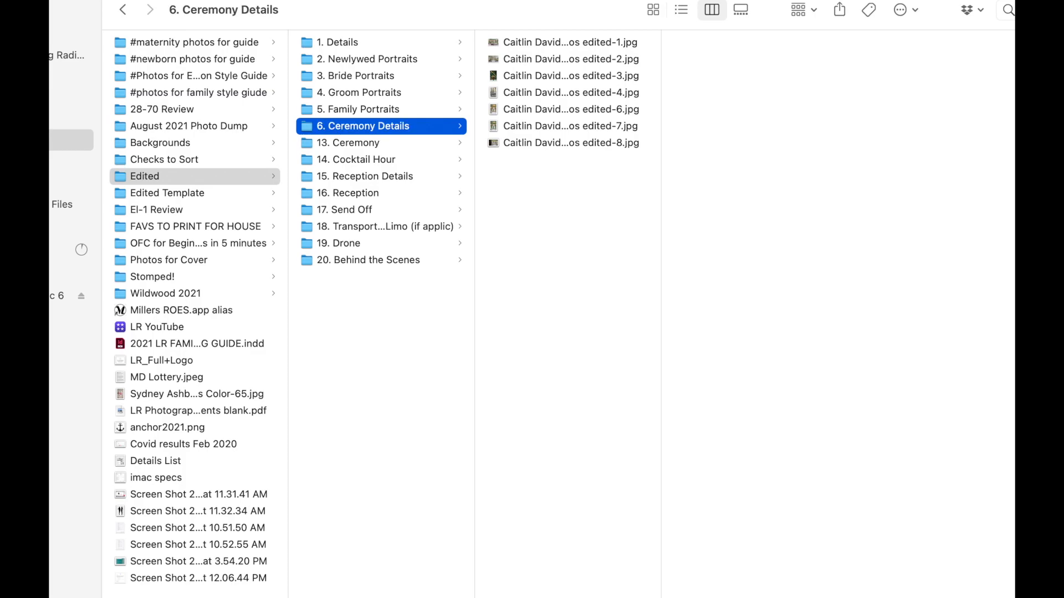
Rename the 13. Ceremony folder as 7. Ceremony.
{"action": "key", "text": "Down"}
{"action": "key", "text": "Return"}
{"action": "key", "text": "Left"}
{"action": "key", "text": "Right"}
{"action": "key", "text": "Right"}
{"action": "key", "text": "BackSpace"}
{"action": "key", "text": "BackSpace"}
{"action": "type", "text": "7"}
{"action": "key", "text": "Return"}
Delete the six unused folders from 14. Cocktail Hour through 19. Drone.
{"action": "key", "text": "Down"}
{"action": "key", "text": "super+BackSpace"}
{"action": "key", "text": "super+BackSpace"}
{"action": "key", "text": "super+BackSpace"}
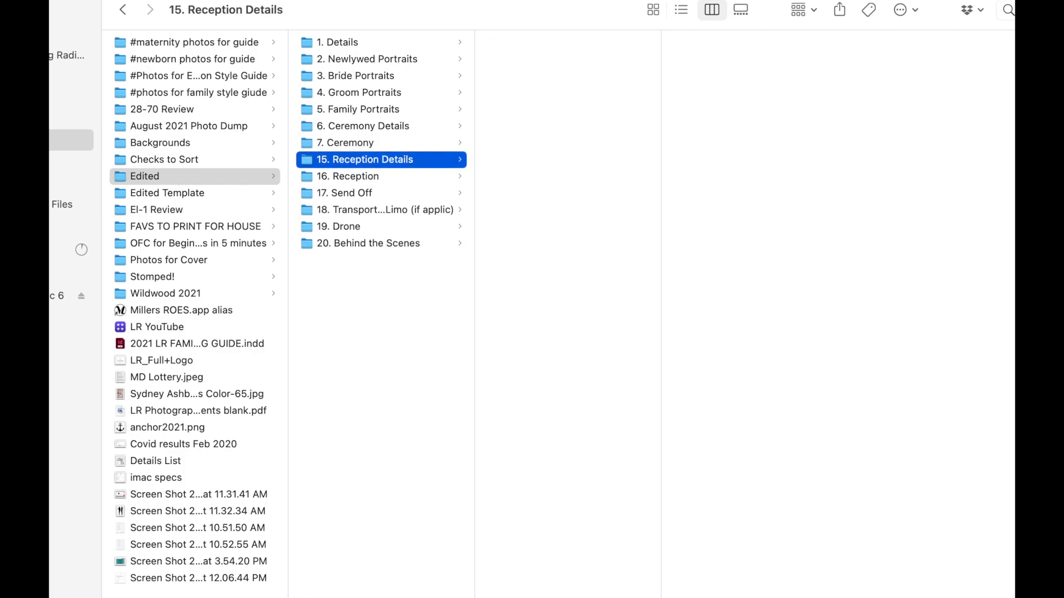
{"action": "key", "text": "super+BackSpace"}
{"action": "key", "text": "super+BackSpace"}
{"action": "key", "text": "super+BackSpace"}
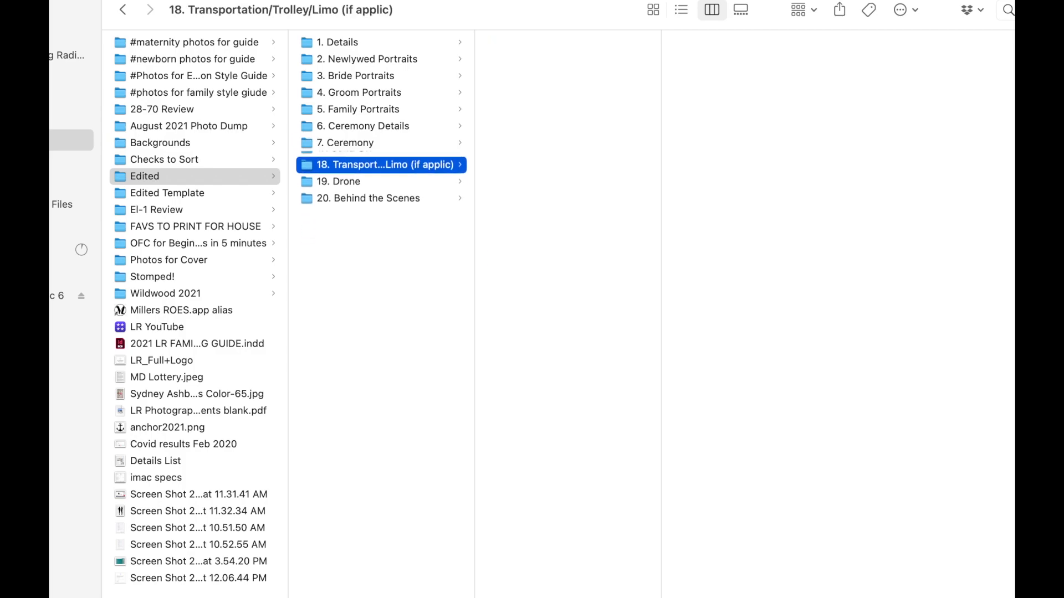
Rename the 20. Behind the Scenes folder as 8. Behind the Scenes.
{"action": "key", "text": "Return"}
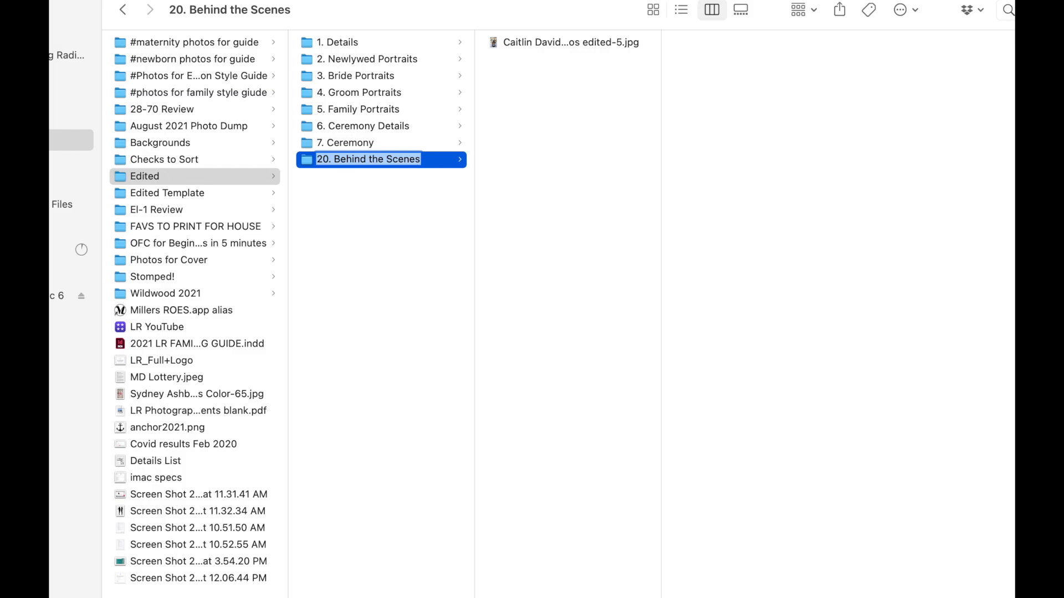
{"action": "key", "text": "BackSpace"}
{"action": "type", "text": "8"}
{"action": "key", "text": "Return"}
Preview the photo stored in the 8. Behind the Scenes folder and close the preview.
{"action": "key", "text": "Right"}
{"action": "key", "text": "space"}
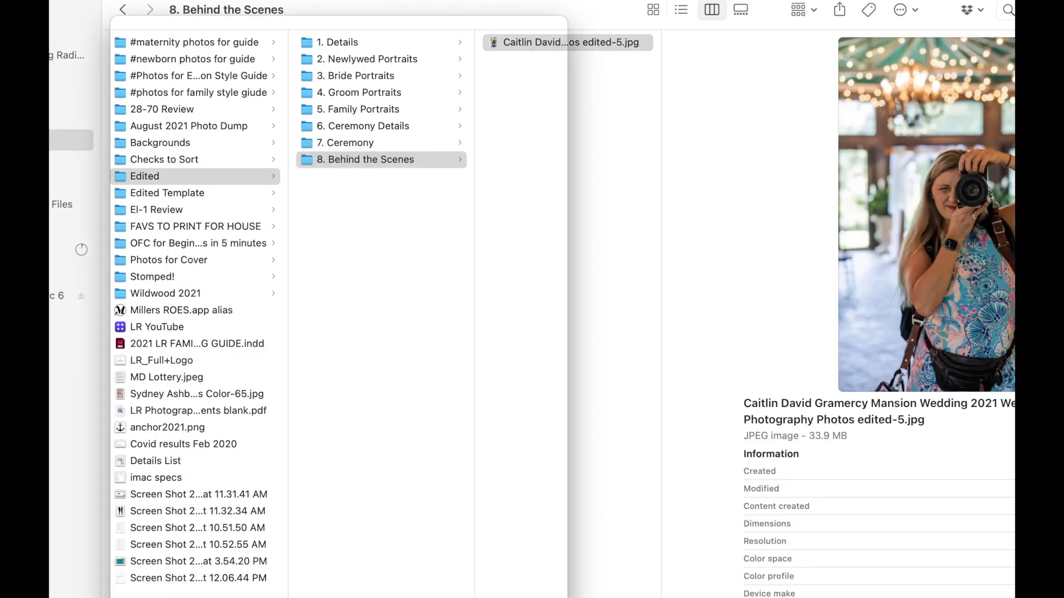
{"action": "key", "text": "space"}
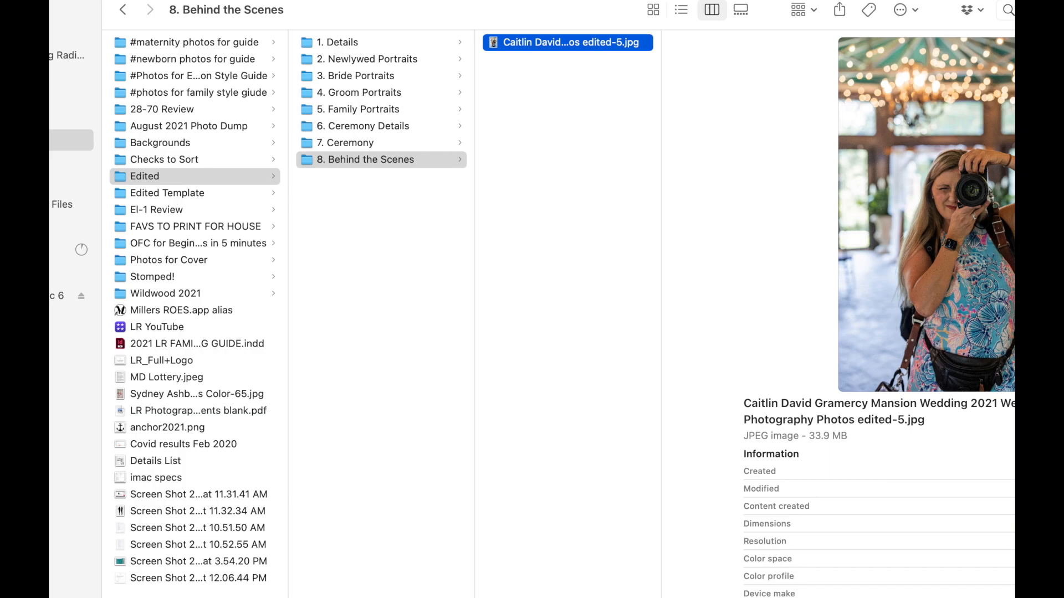
Review the folders 1. Details through 7. Ceremony as a group, and view the contents of 1. Details and 7. Ceremony.
{"action": "left_click", "coordinate": [362, 44]}
{"action": "left_click", "coordinate": [358, 143], "text": "shift"}
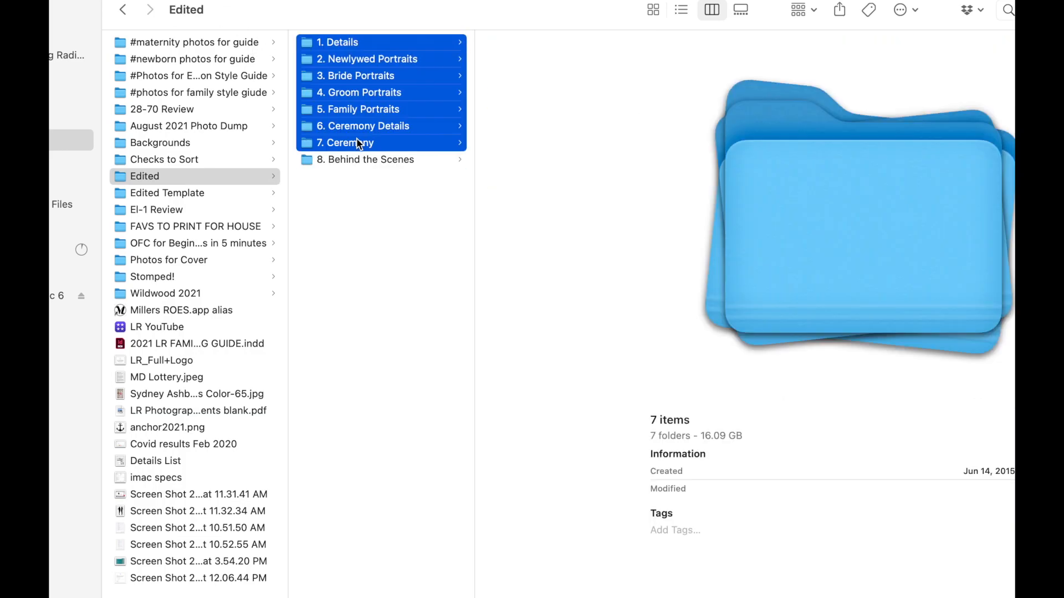
{"action": "left_click", "coordinate": [385, 215]}
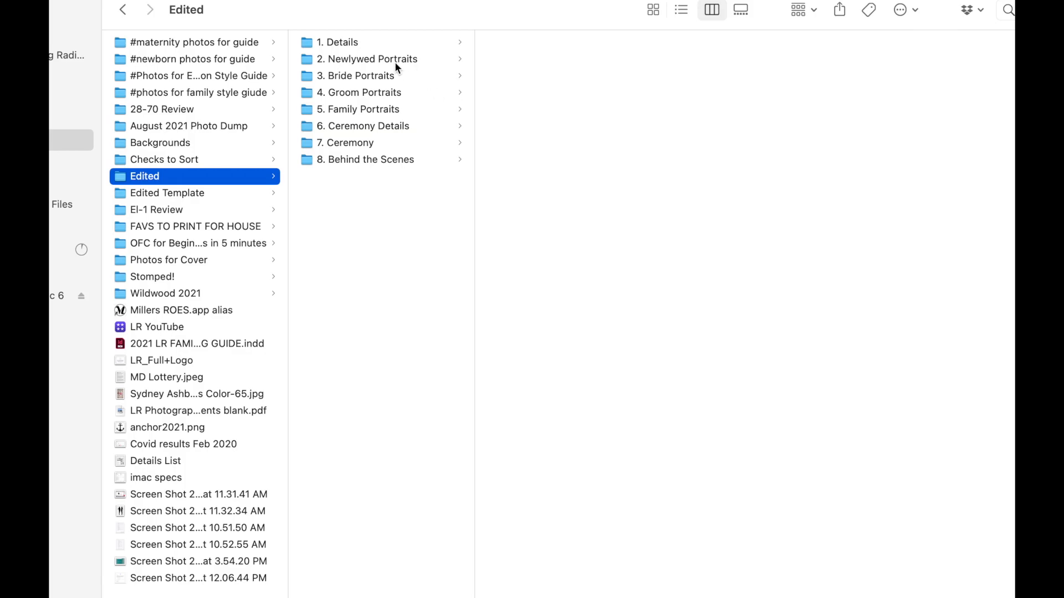
{"action": "left_click", "coordinate": [377, 42]}
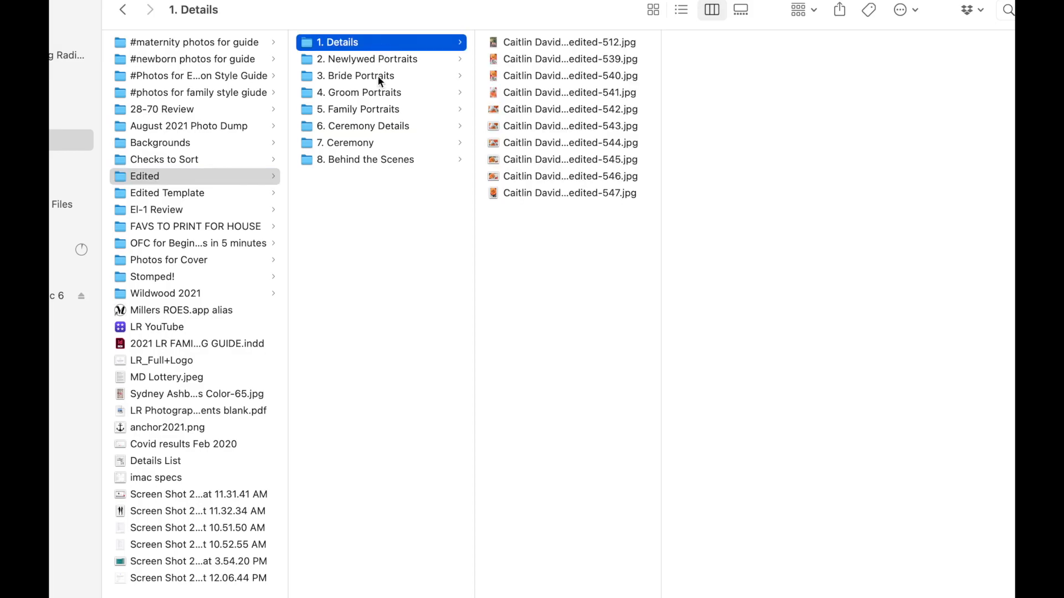
{"action": "left_click", "coordinate": [381, 145]}
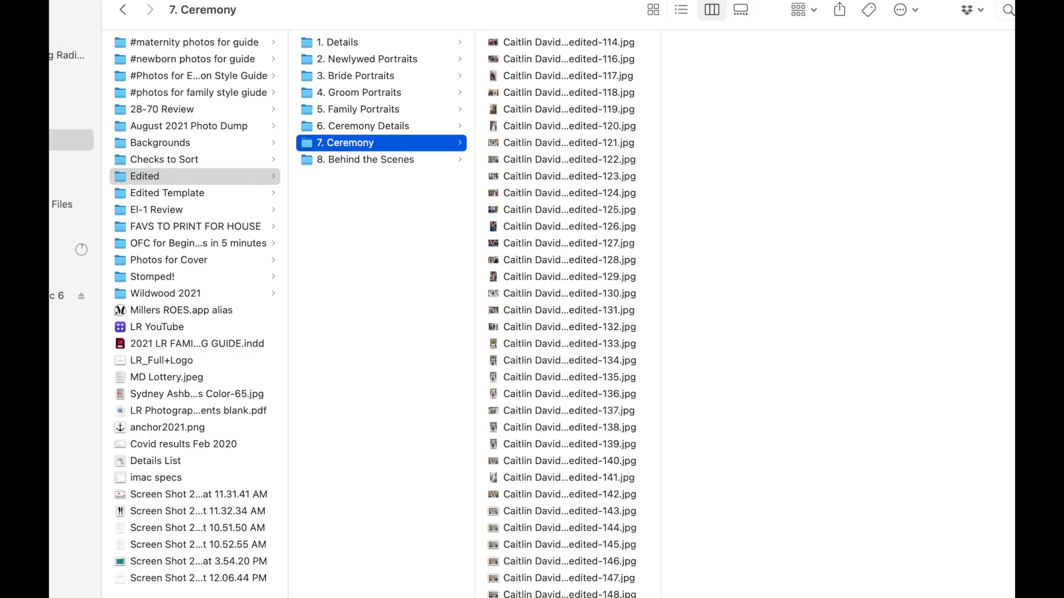